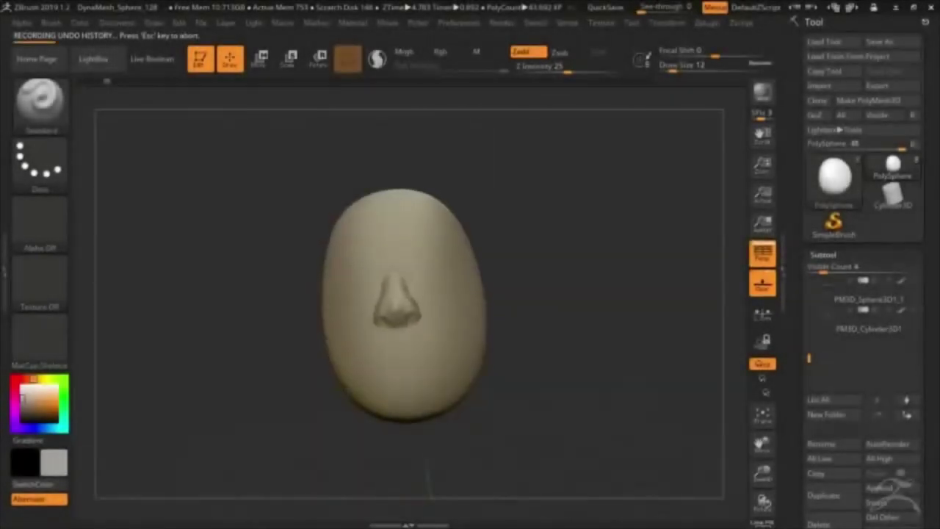
# - Turn the untextured cowboy head to view its side
pyautogui.moveTo(421, 464)
pyautogui.mouseDown()
pyautogui.moveTo(445, 457)
pyautogui.moveTo(431, 470)
pyautogui.mouseUp()
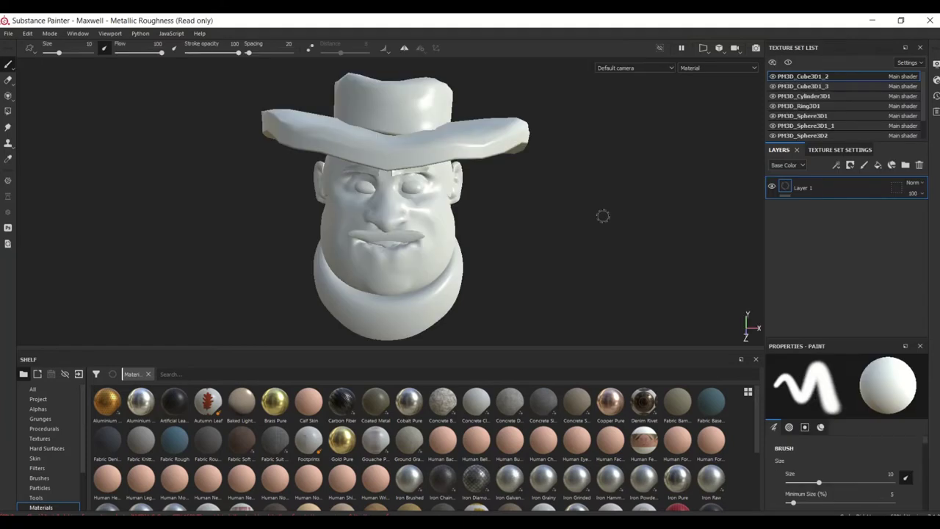
# - Pick the hairy Artistic brush from the Brushes shelf and select the PM3D_Sphere3D2 texture set
pyautogui.moveTo(571, 285)
pyautogui.keyDown('alt'); pyautogui.mouseDown()
pyautogui.moveTo(585, 254)
pyautogui.moveTo(639, 272)
pyautogui.moveTo(587, 306)
pyautogui.moveTo(509, 308)
pyautogui.moveTo(591, 272)
pyautogui.mouseUp(); pyautogui.keyUp('alt')
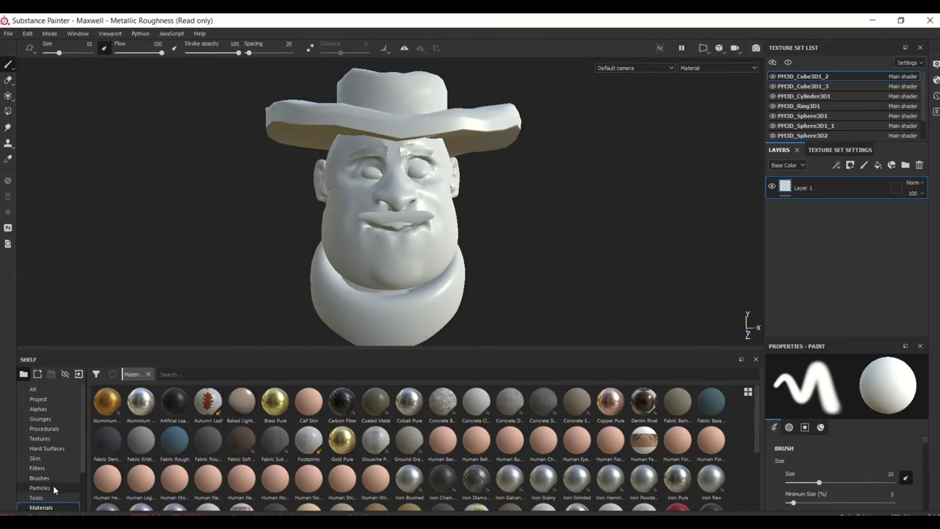
pyautogui.click(41, 448)
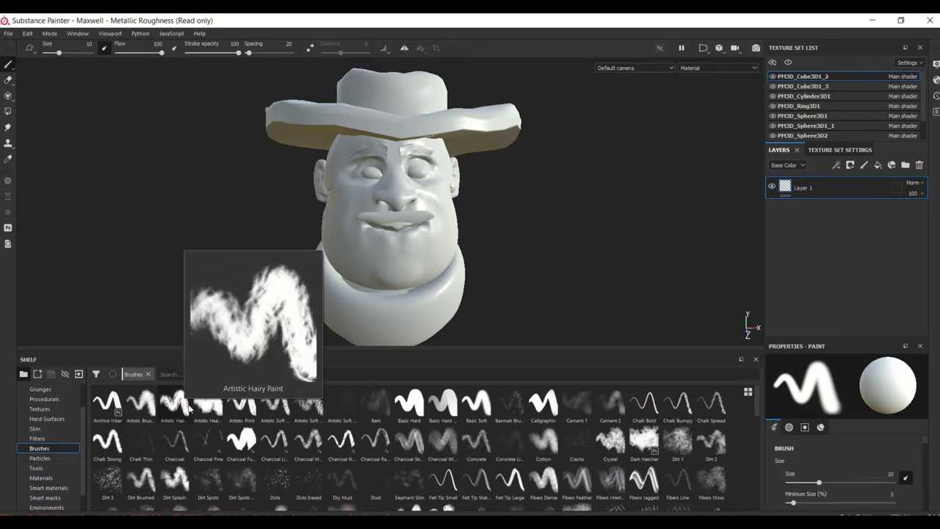
pyautogui.click(215, 404)
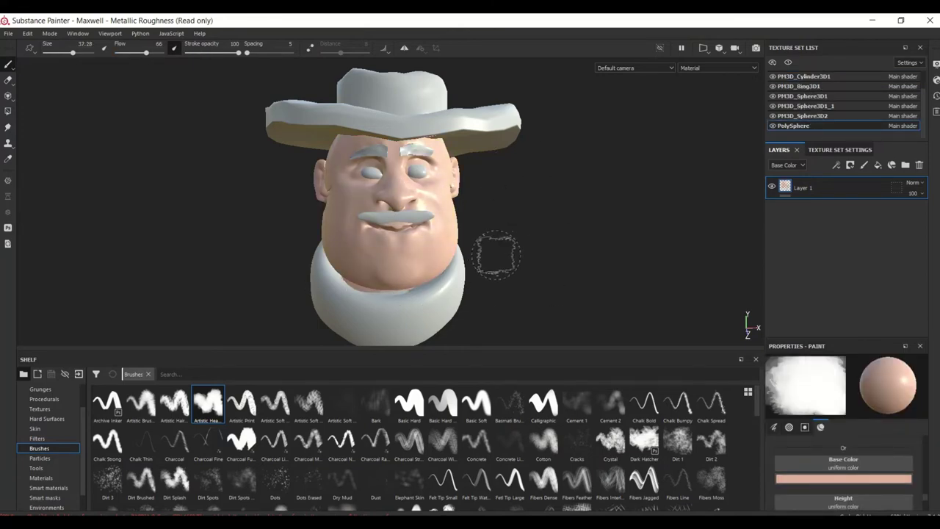
pyautogui.click(173, 412)
pyautogui.scroll(2, 473, 269)
pyautogui.scroll(2, 473, 268)
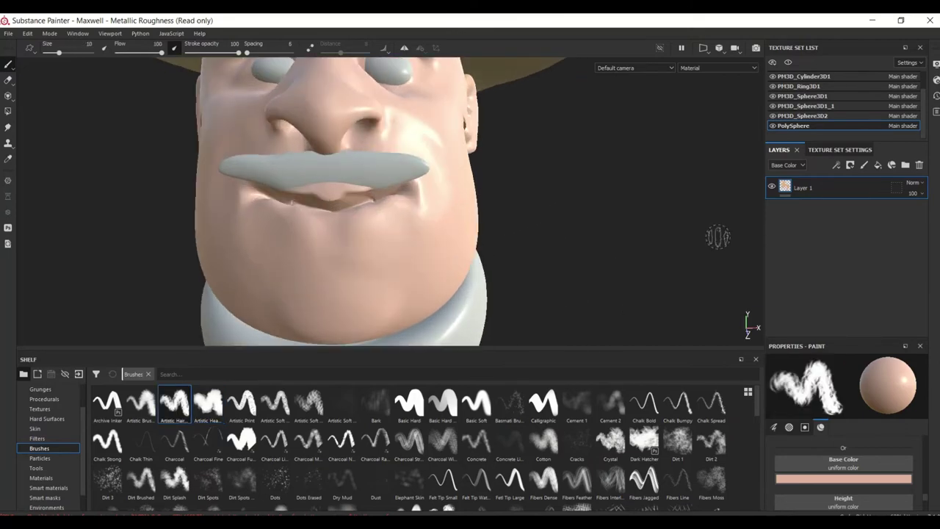
pyautogui.click(845, 115)
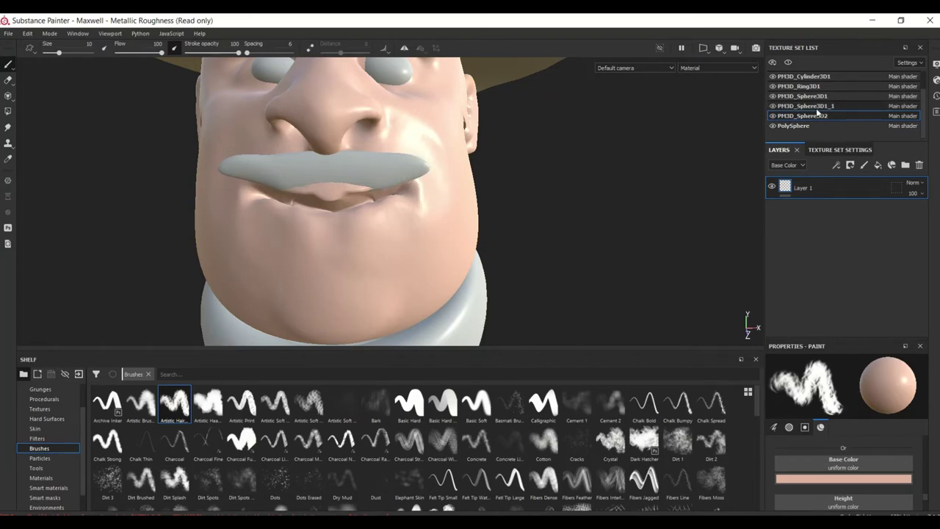
# - Paint the mustache with a dark brown Base Color, then face the head forward
pyautogui.click(843, 478)
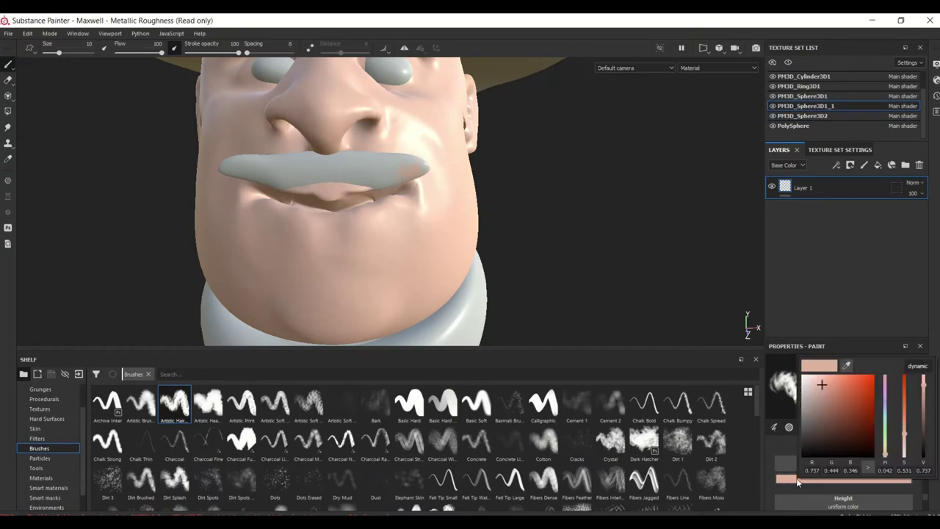
pyautogui.click(811, 436)
pyautogui.moveTo(422, 182); pyautogui.dragTo(368, 167)
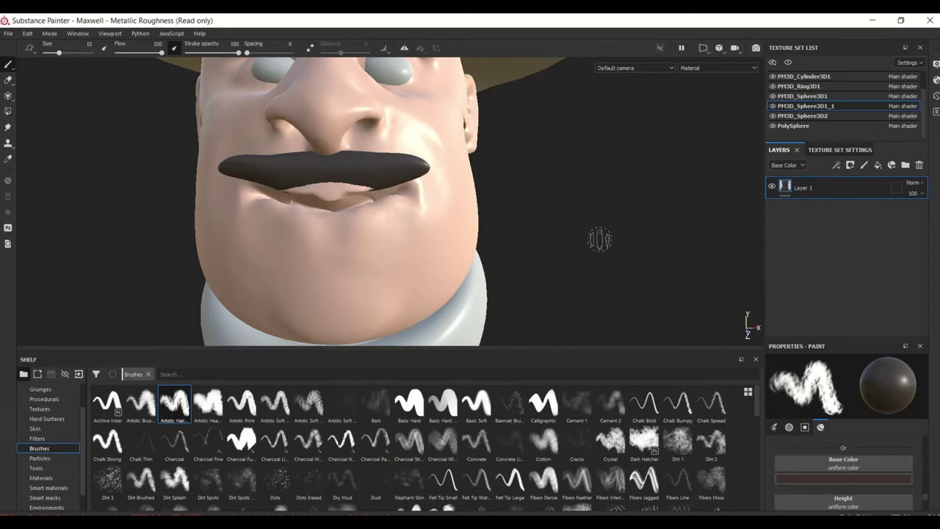
pyautogui.moveTo(599, 239)
pyautogui.keyDown('alt'); pyautogui.mouseDown()
pyautogui.moveTo(559, 212)
pyautogui.moveTo(548, 224)
pyautogui.mouseUp(); pyautogui.keyUp('alt')
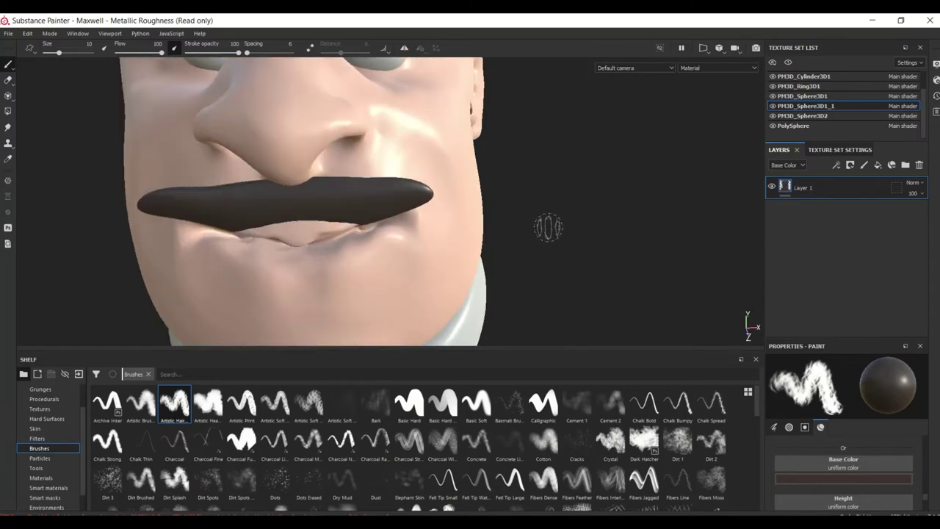
pyautogui.scroll(-2, 547, 224)
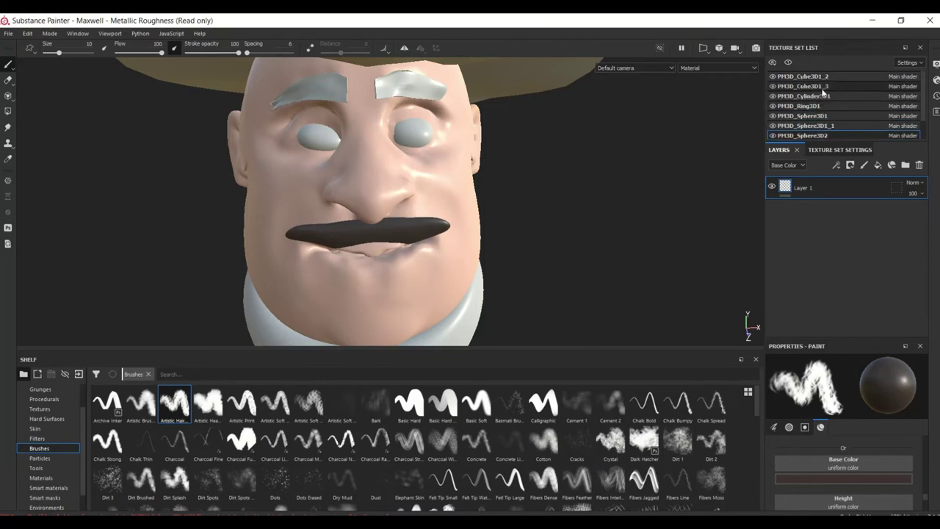
# - Select each eyebrow texture set and paint the eyebrows dark brown
pyautogui.click(823, 81)
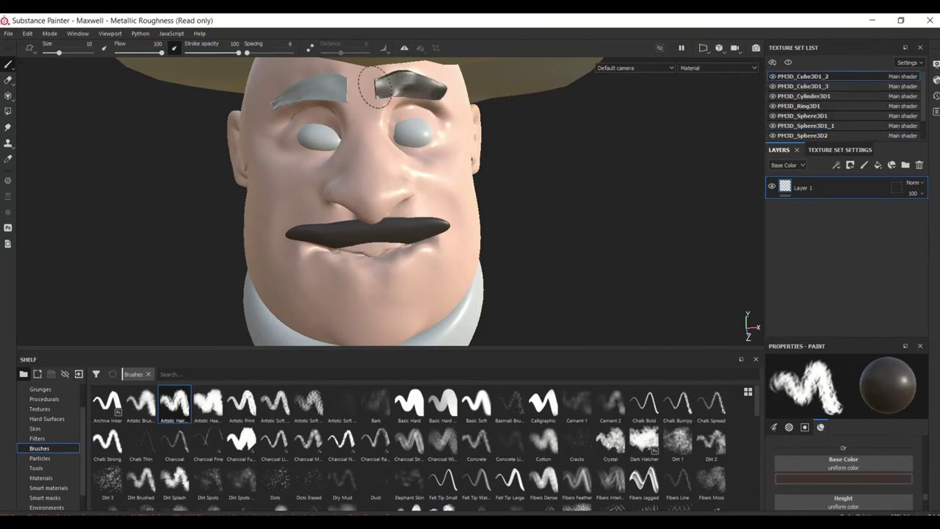
pyautogui.click(808, 86)
pyautogui.moveTo(283, 102)
pyautogui.mouseDown()
pyautogui.moveTo(341, 80)
pyautogui.moveTo(286, 99)
pyautogui.moveTo(323, 95)
pyautogui.mouseUp()
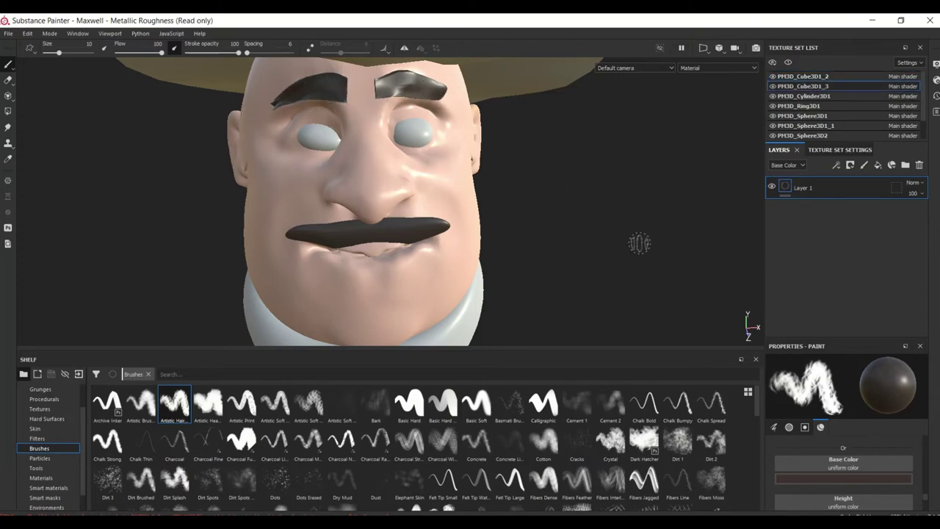
pyautogui.click(827, 128)
pyautogui.click(828, 135)
pyautogui.scroll(-1, 827, 132)
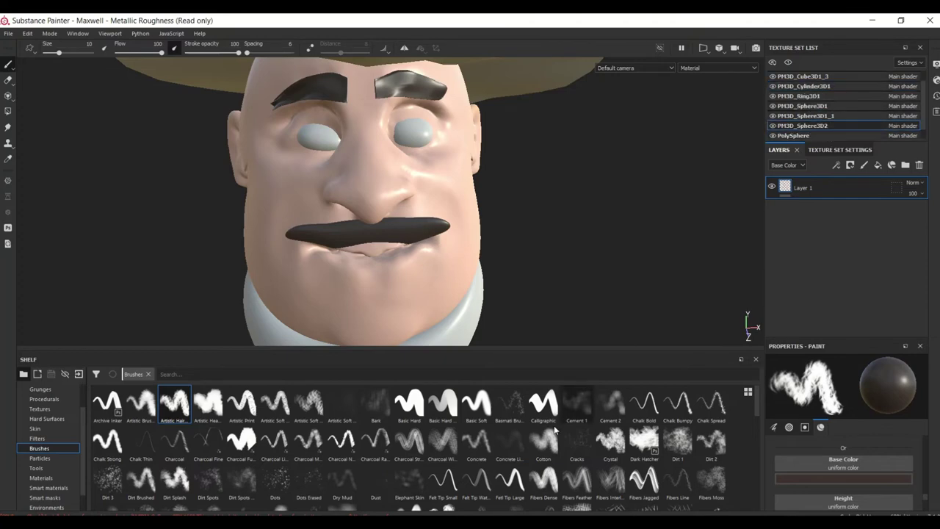
# - Use the Basic Hard brush at size 3.2 to dab pupils on both eye texture sets
pyautogui.click(409, 402)
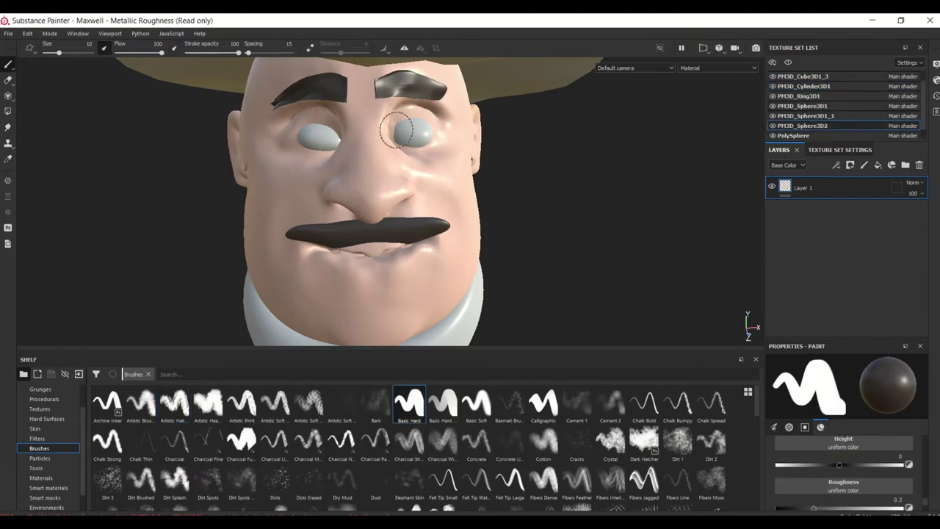
pyautogui.keyDown('ctrl'); pyautogui.moveTo(118, 60); pyautogui.dragTo(94, 71, button='right'); pyautogui.keyUp('ctrl')
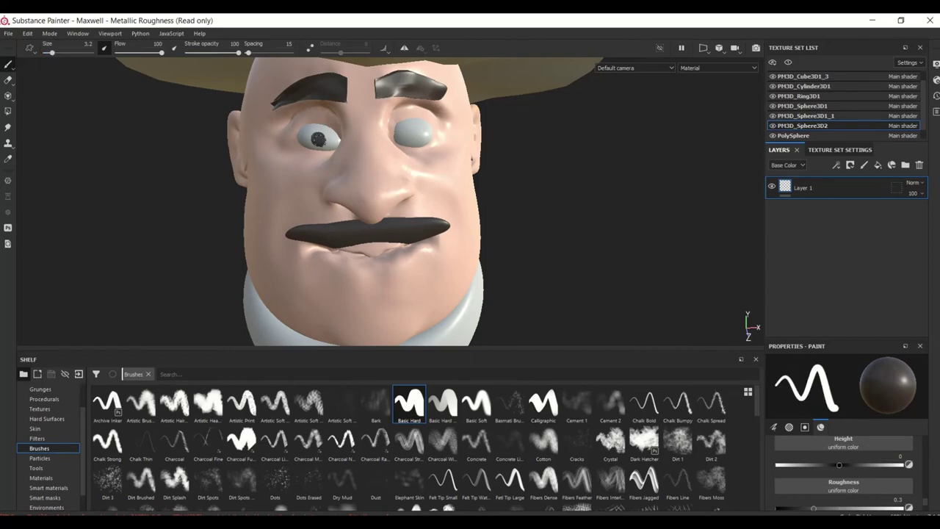
pyautogui.click(844, 117)
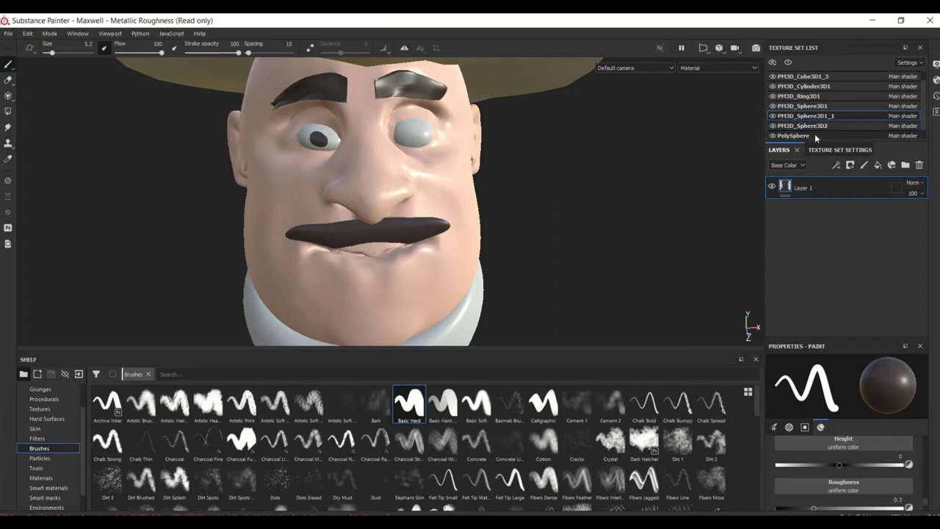
pyautogui.click(819, 105)
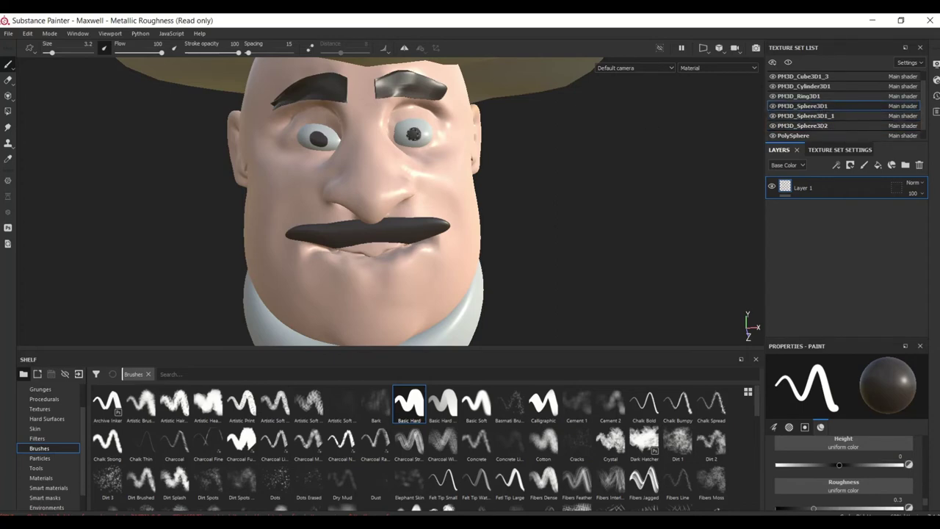
pyautogui.click(819, 135)
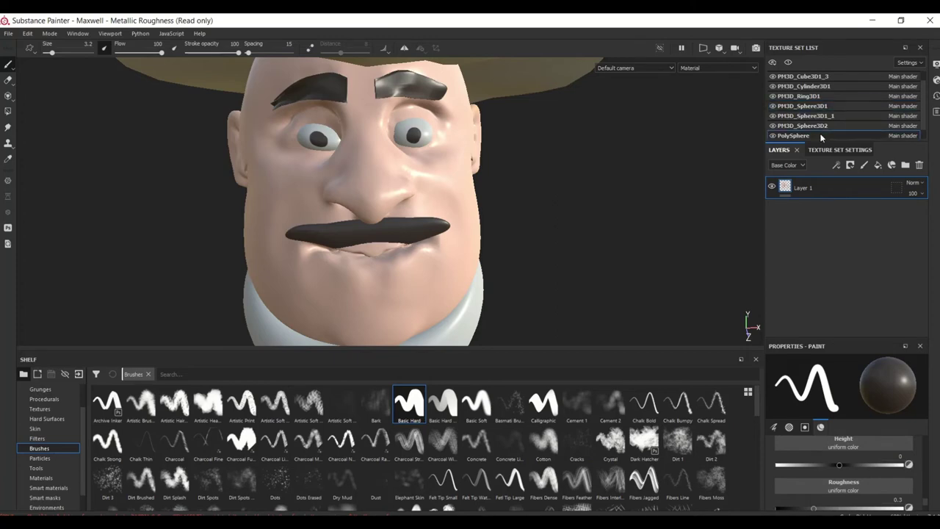
pyautogui.scroll(-2, 881, 448)
pyautogui.scroll(-3, 883, 459)
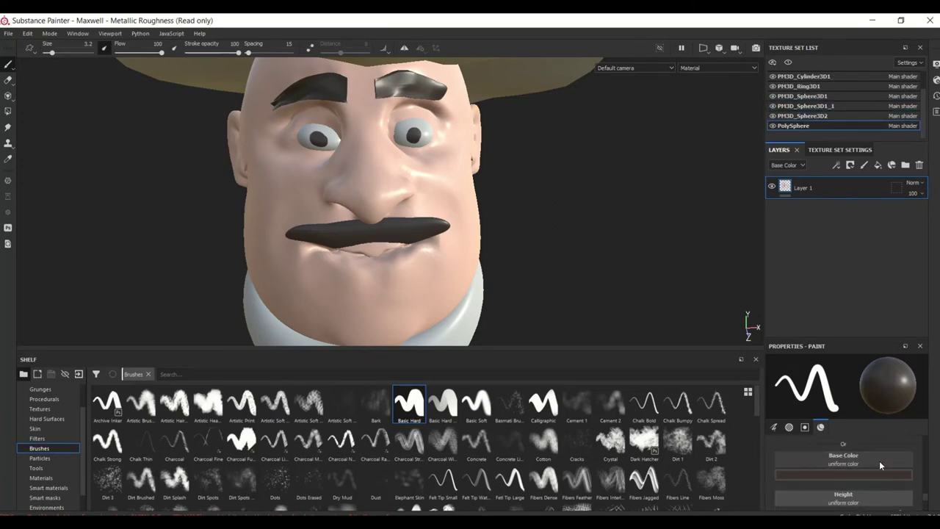
# - Mix a deep red Base Color in the colour picker
pyautogui.click(873, 464)
pyautogui.moveTo(864, 387); pyautogui.dragTo(880, 374)
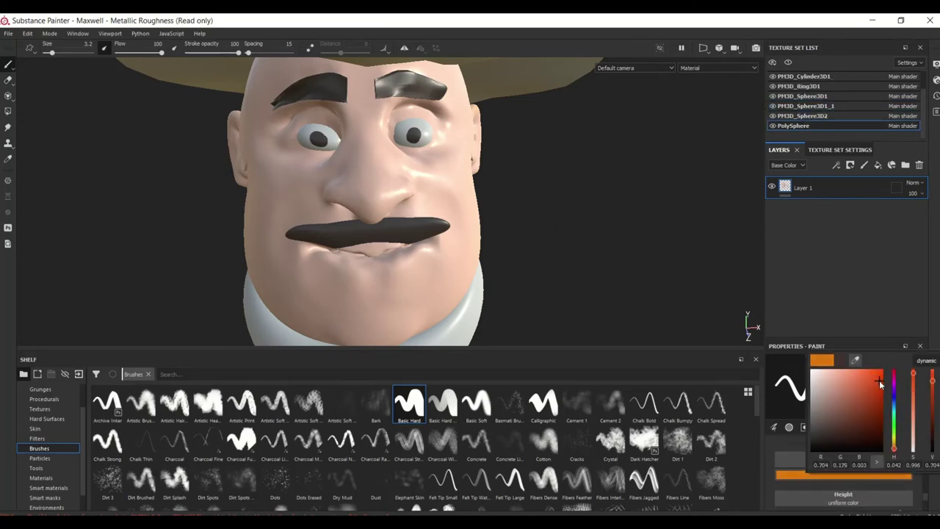
pyautogui.click(893, 376)
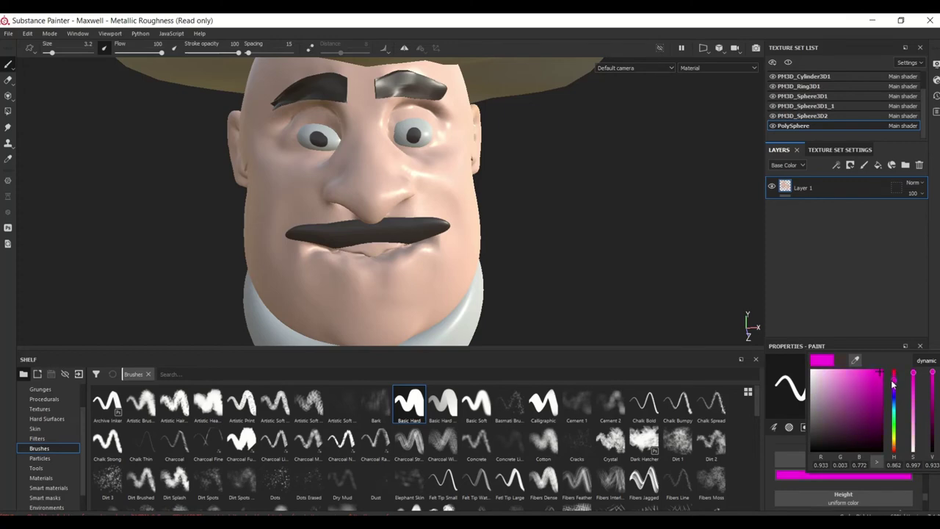
pyautogui.click(893, 446)
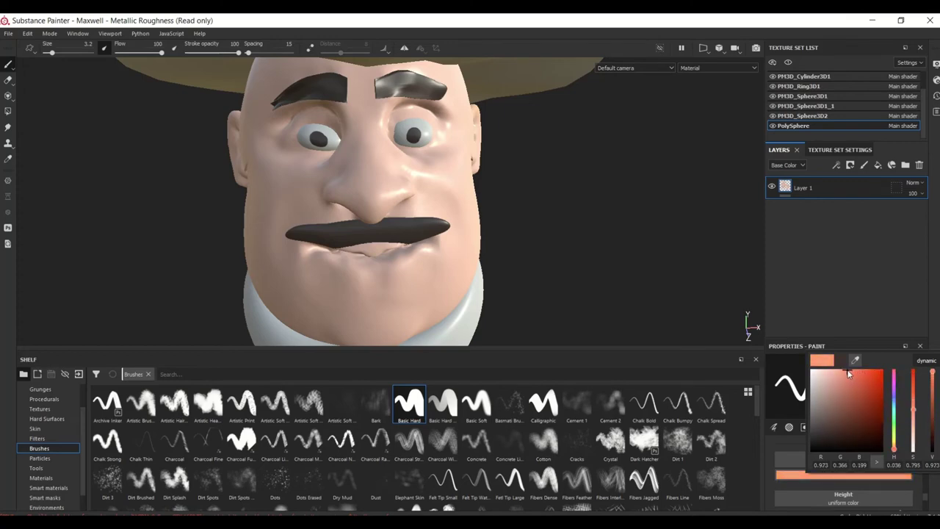
pyautogui.moveTo(864, 374)
pyautogui.mouseDown()
pyautogui.moveTo(879, 387)
pyautogui.moveTo(881, 377)
pyautogui.moveTo(848, 374)
pyautogui.mouseUp()
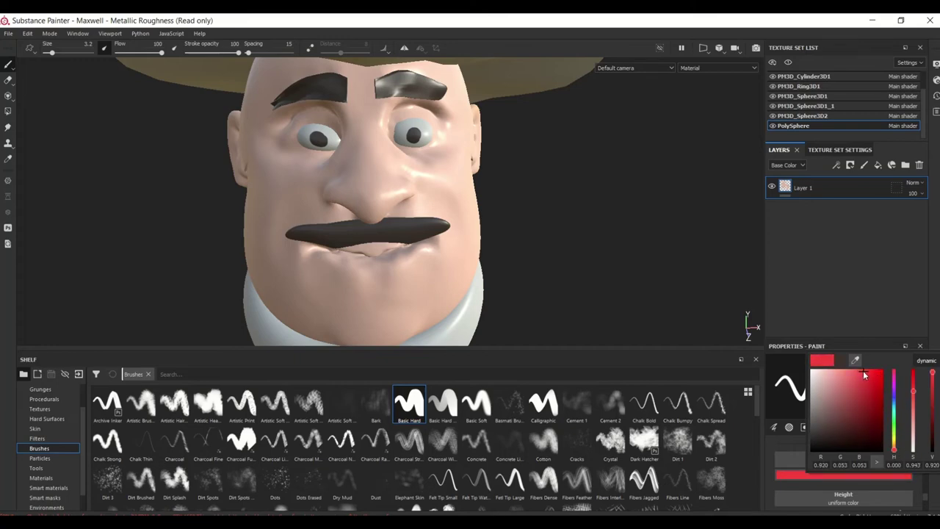
pyautogui.scroll(3, 447, 282)
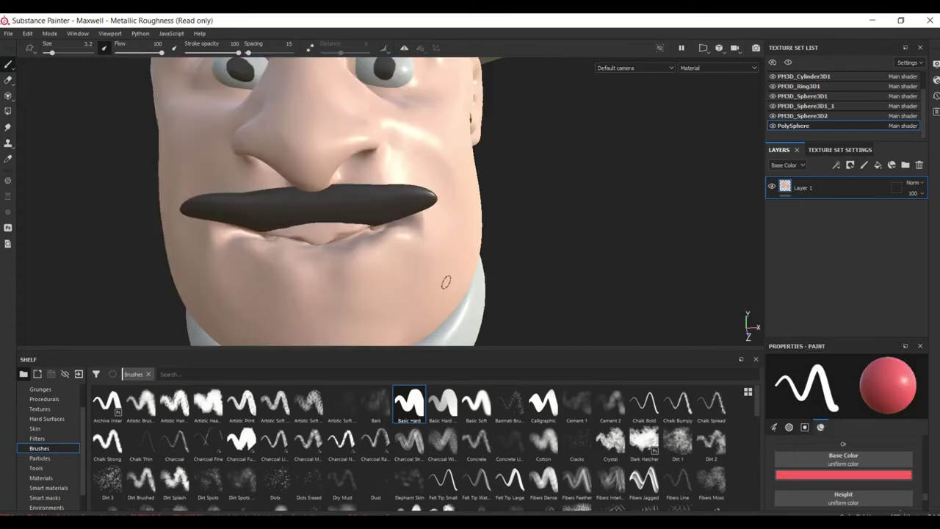
pyautogui.scroll(3, 411, 257)
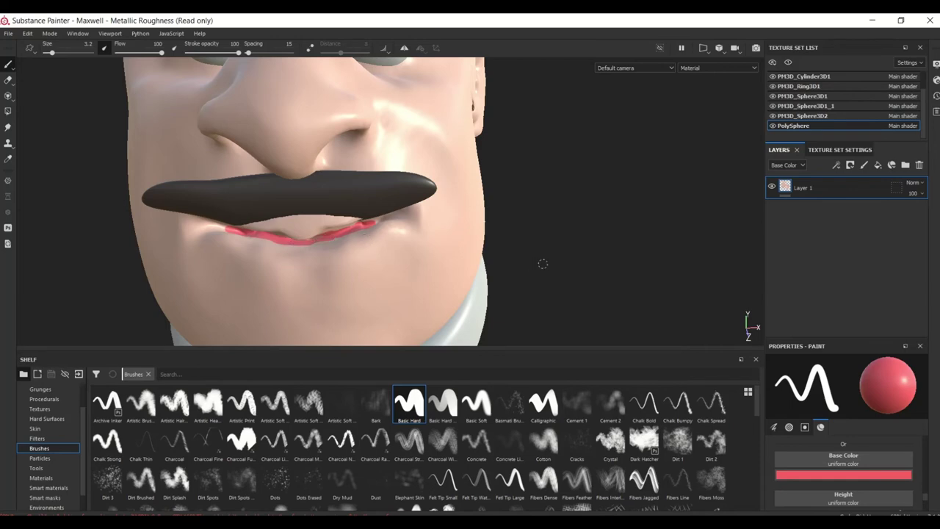
pyautogui.scroll(-3, 538, 257)
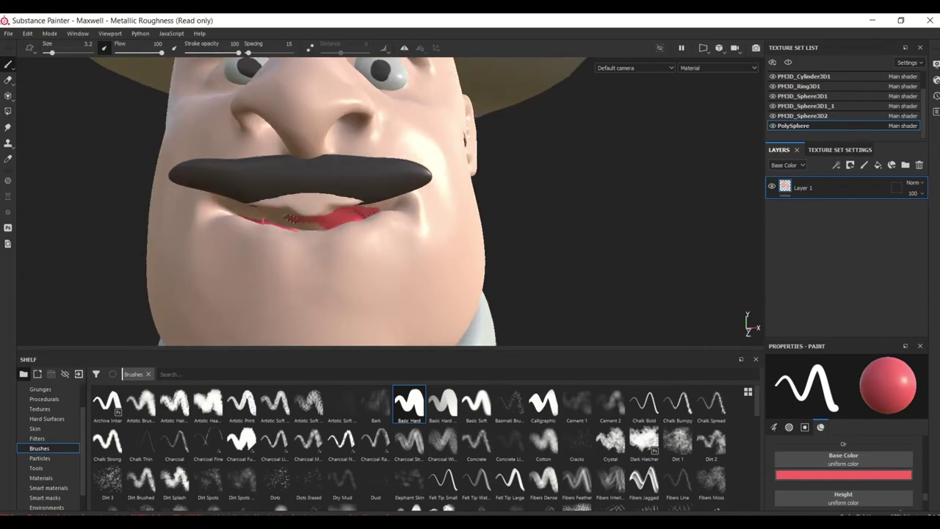
# - Paint the lips red and view the face from above
pyautogui.moveTo(291, 218); pyautogui.dragTo(240, 215)
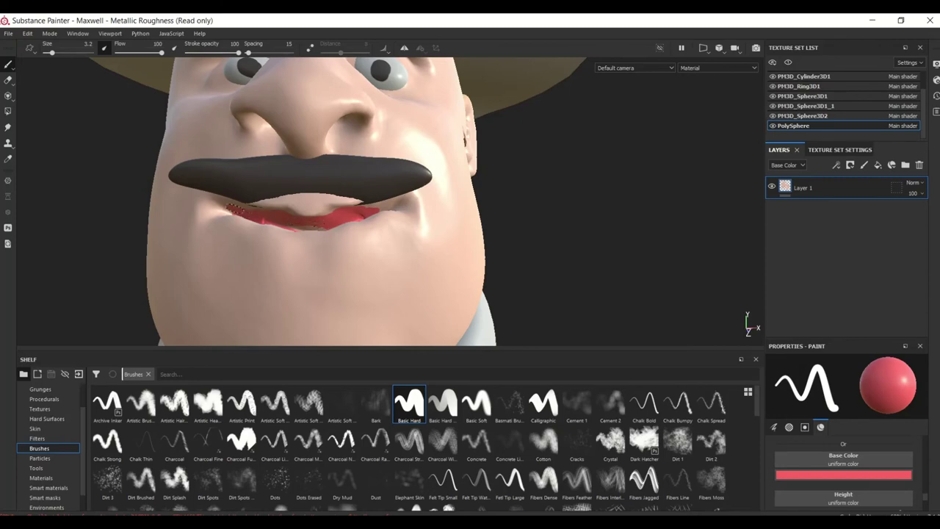
pyautogui.keyDown('alt'); pyautogui.moveTo(563, 232); pyautogui.dragTo(572, 247); pyautogui.keyUp('alt')
pyautogui.scroll(-5, 580, 249)
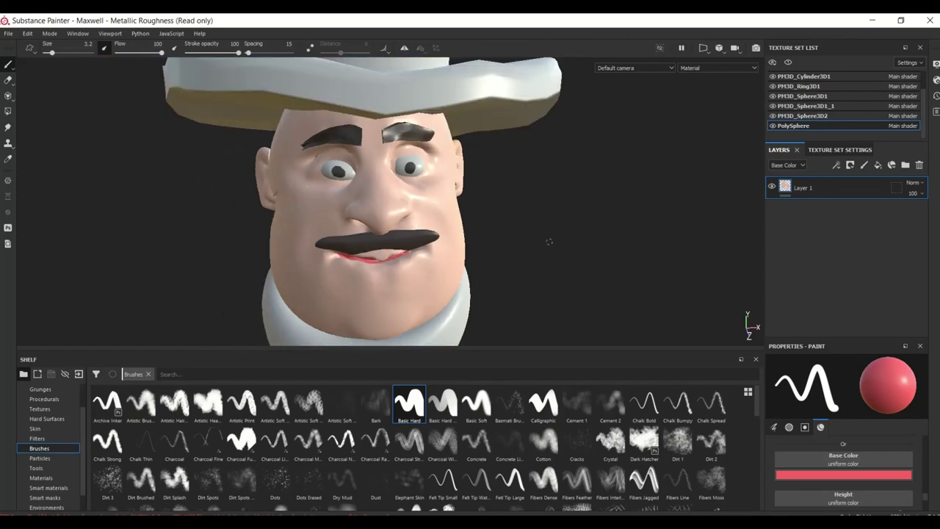
pyautogui.scroll(2, 514, 196)
pyautogui.scroll(2, 499, 176)
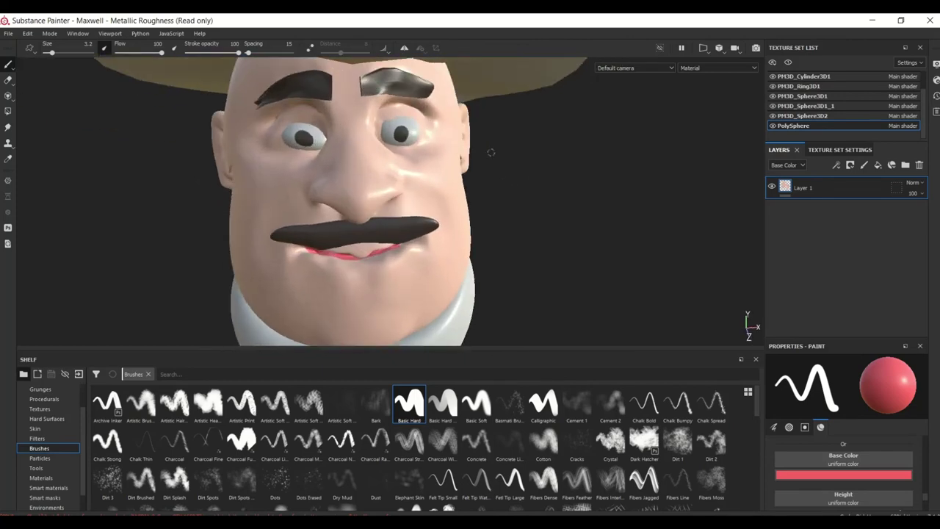
pyautogui.scroll(2, 491, 151)
pyautogui.scroll(2, 514, 154)
pyautogui.scroll(-4, 530, 158)
pyautogui.scroll(1, 490, 163)
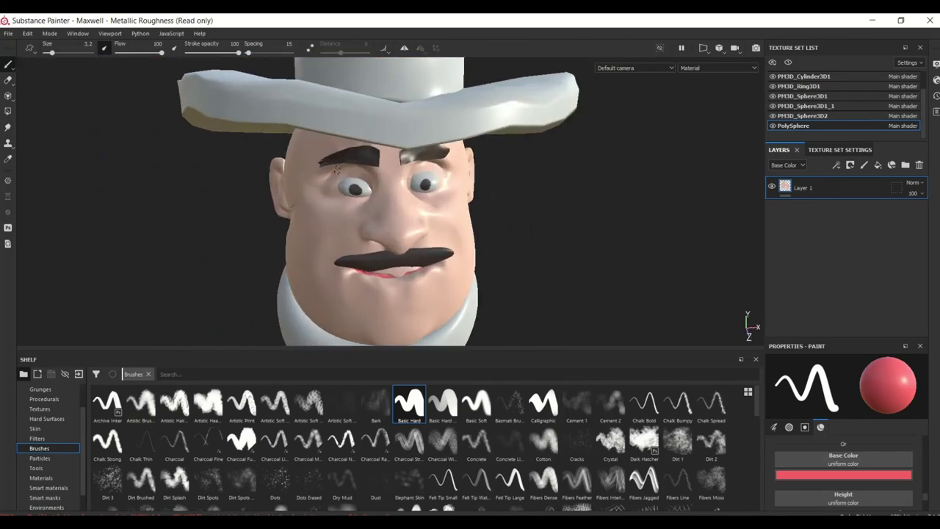
pyautogui.scroll(4, 335, 173)
# - Line both eyelids with near-black paint at brush size 1.34
pyautogui.click(820, 475)
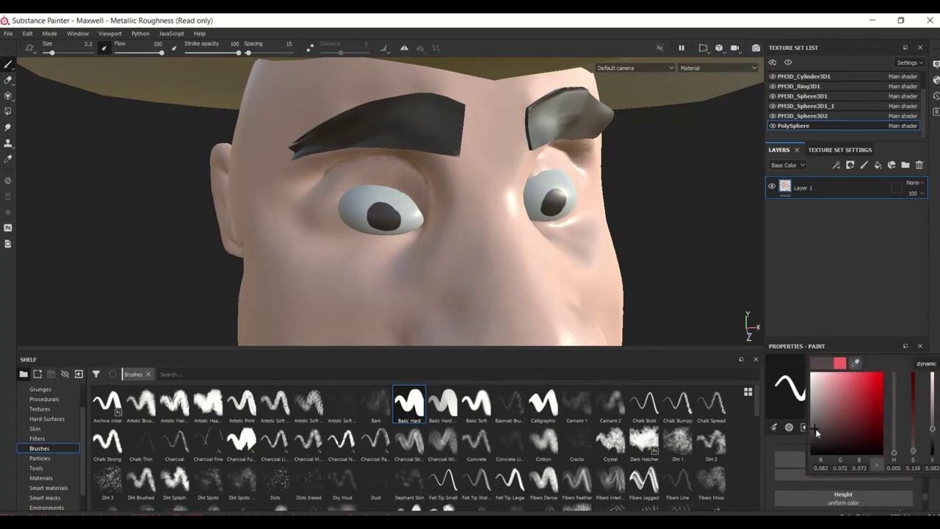
pyautogui.moveTo(815, 428); pyautogui.dragTo(820, 448)
pyautogui.moveTo(52, 53); pyautogui.dragTo(48, 53)
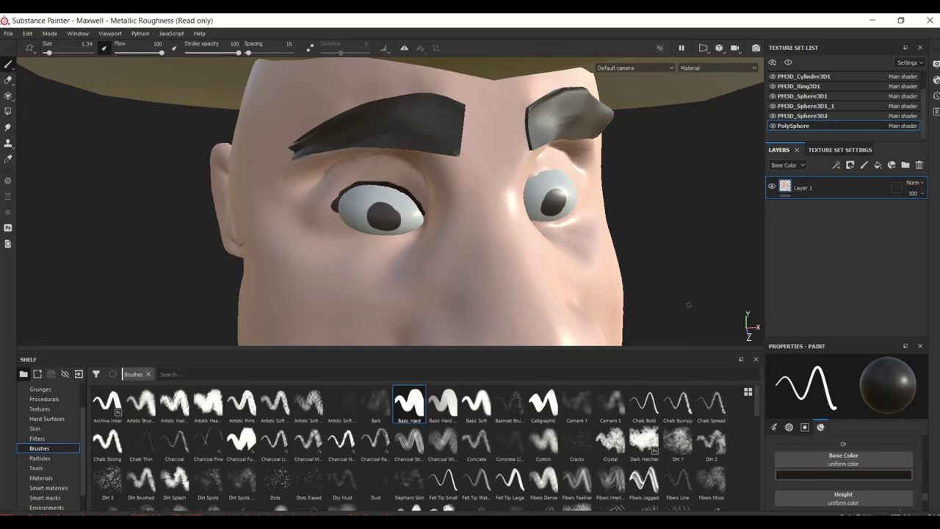
pyautogui.moveTo(689, 304)
pyautogui.keyDown('alt'); pyautogui.mouseDown()
pyautogui.moveTo(656, 301)
pyautogui.moveTo(595, 198)
pyautogui.mouseUp(); pyautogui.keyUp('alt')
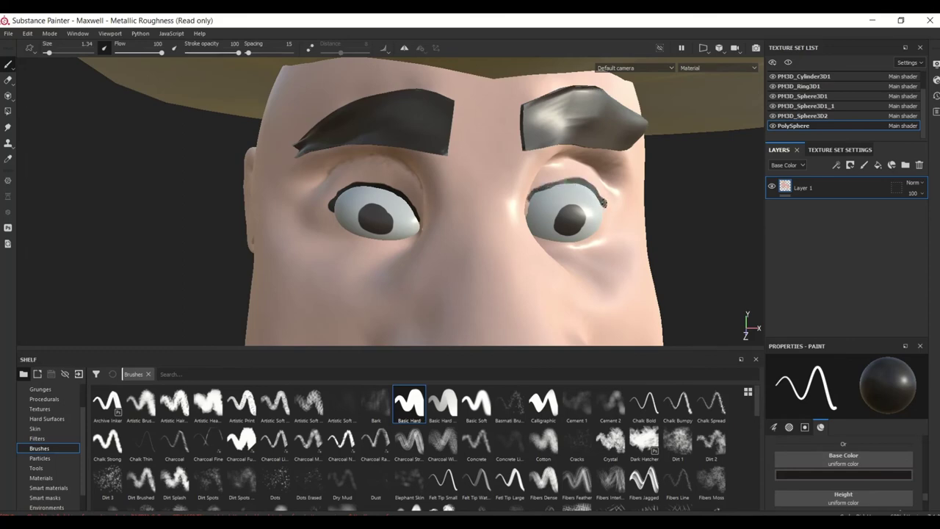
pyautogui.keyDown('alt'); pyautogui.moveTo(664, 236); pyautogui.dragTo(726, 293); pyautogui.keyUp('alt')
pyautogui.scroll(-3, 715, 282)
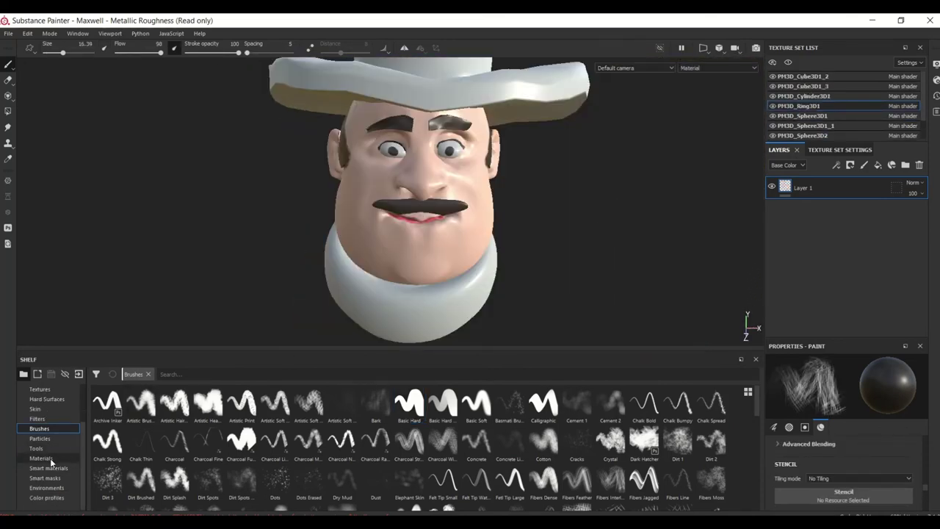
# - Apply the Fabric Flannel Tartan smart material to the scarf
pyautogui.click(45, 467)
pyautogui.moveTo(275, 440)
pyautogui.mouseDown()
pyautogui.moveTo(347, 383)
pyautogui.moveTo(394, 318)
pyautogui.mouseUp()
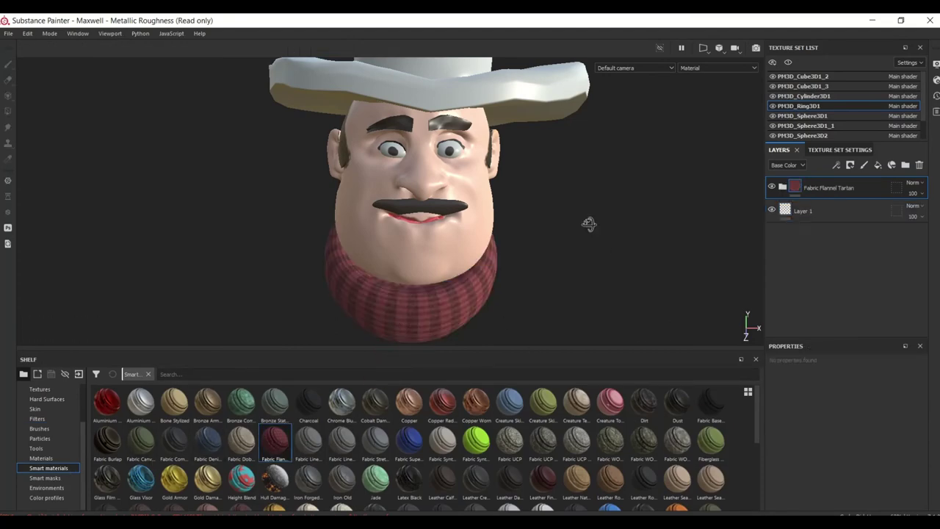
pyautogui.keyDown('alt'); pyautogui.moveTo(589, 224); pyautogui.dragTo(588, 254); pyautogui.keyUp('alt')
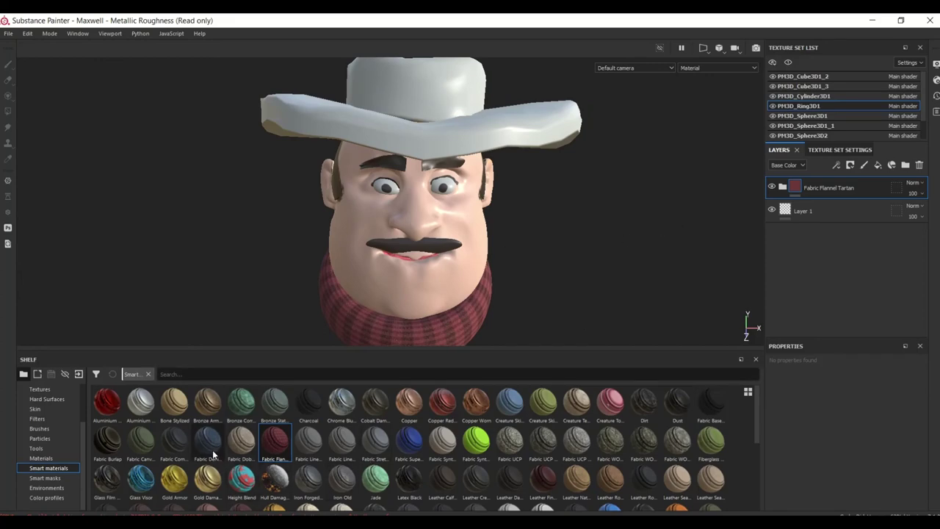
# - Texture the hat with Fabric Denim Washed Out and Fabric Composite Reinforced Used, deleting Leather Rough Dark
pyautogui.moveTo(210, 452); pyautogui.dragTo(433, 149)
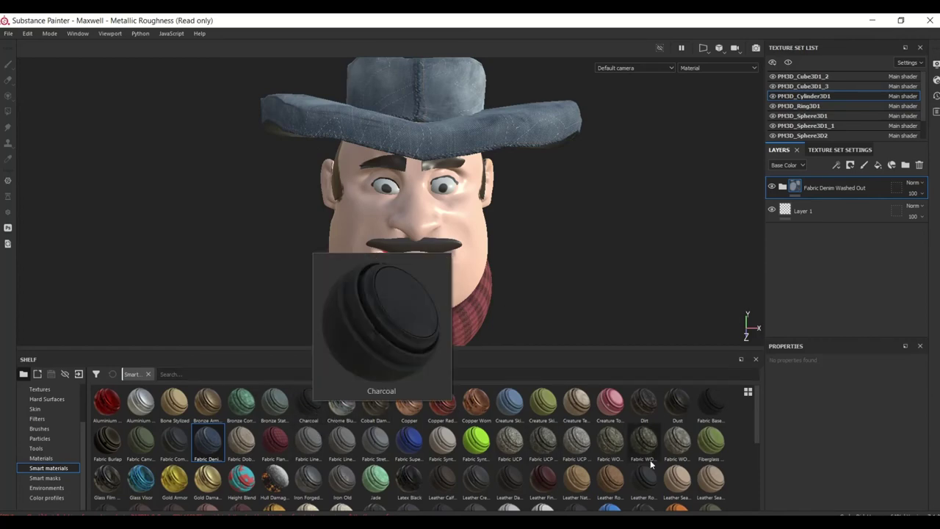
pyautogui.moveTo(645, 479); pyautogui.dragTo(490, 138)
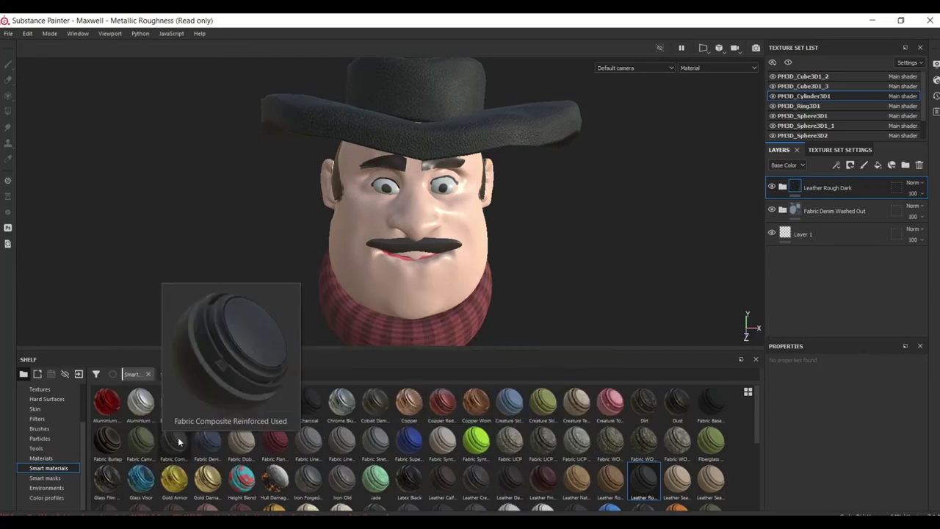
pyautogui.moveTo(179, 440); pyautogui.dragTo(448, 137)
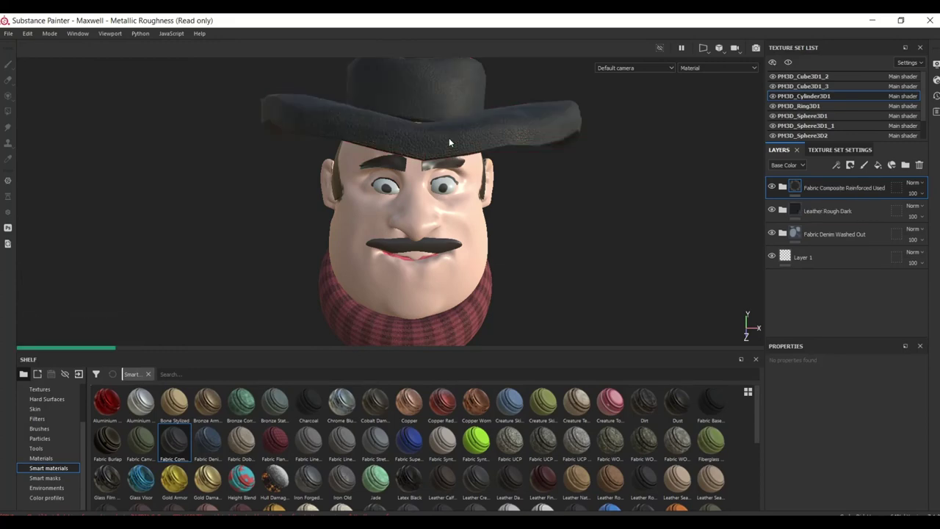
pyautogui.click(872, 209)
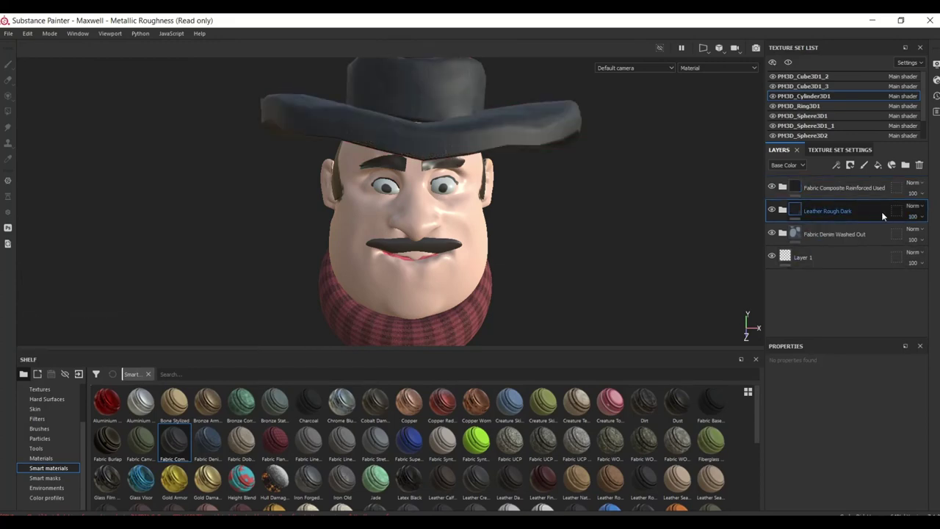
pyautogui.click(920, 166)
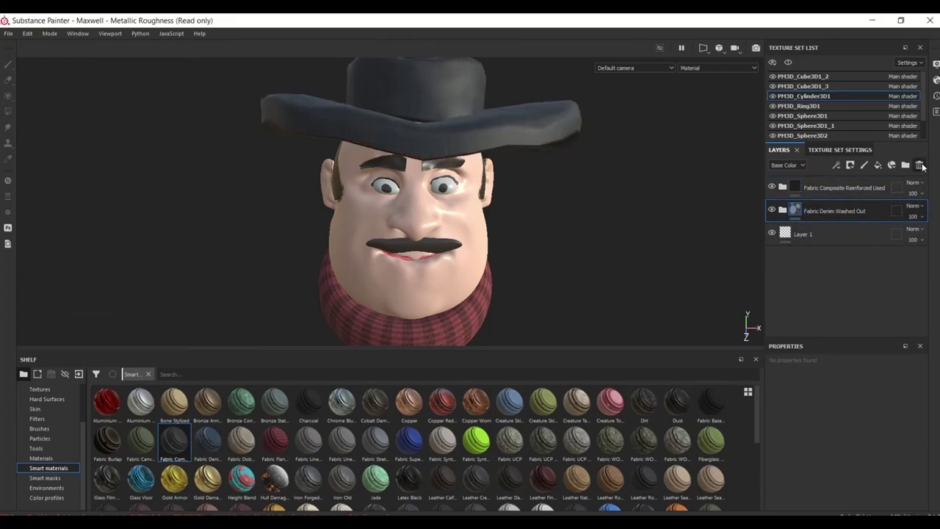
pyautogui.doubleClick(858, 213)
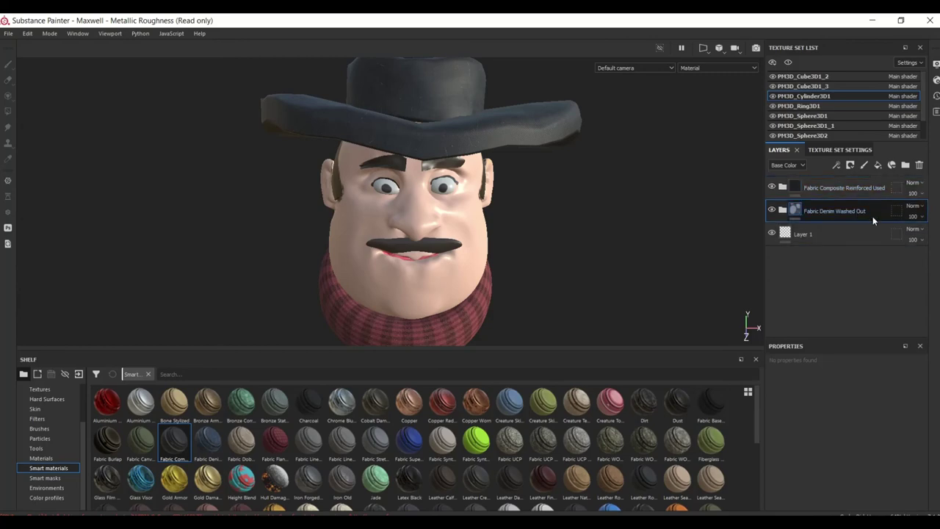
pyautogui.moveTo(625, 240)
pyautogui.keyDown('alt'); pyautogui.mouseDown()
pyautogui.moveTo(604, 235)
pyautogui.moveTo(633, 251)
pyautogui.moveTo(673, 241)
pyautogui.moveTo(618, 235)
pyautogui.moveTo(625, 247)
pyautogui.mouseUp(); pyautogui.keyUp('alt')
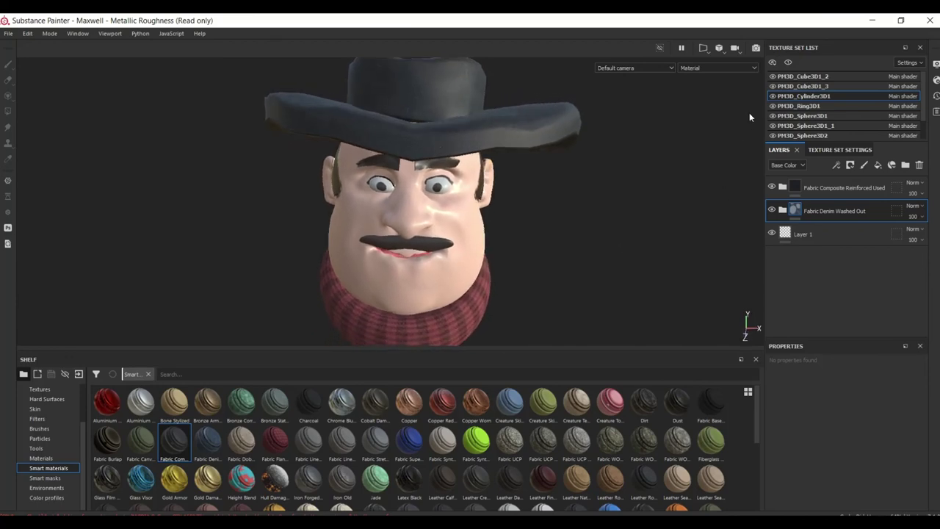
# - Fade in the panorama environment, adjust its rotation and blur, and enable shadows
pyautogui.click(935, 65)
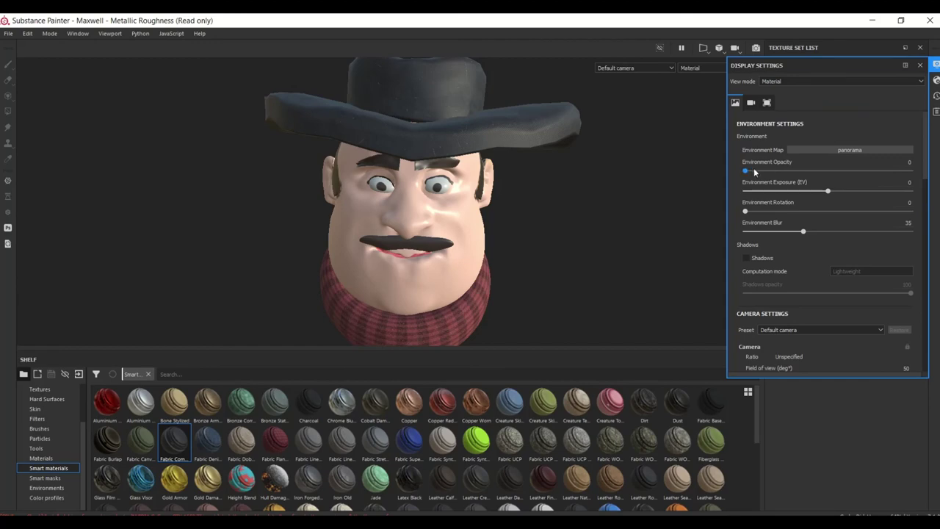
pyautogui.moveTo(745, 170)
pyautogui.mouseDown()
pyautogui.moveTo(802, 171)
pyautogui.moveTo(821, 191)
pyautogui.mouseUp()
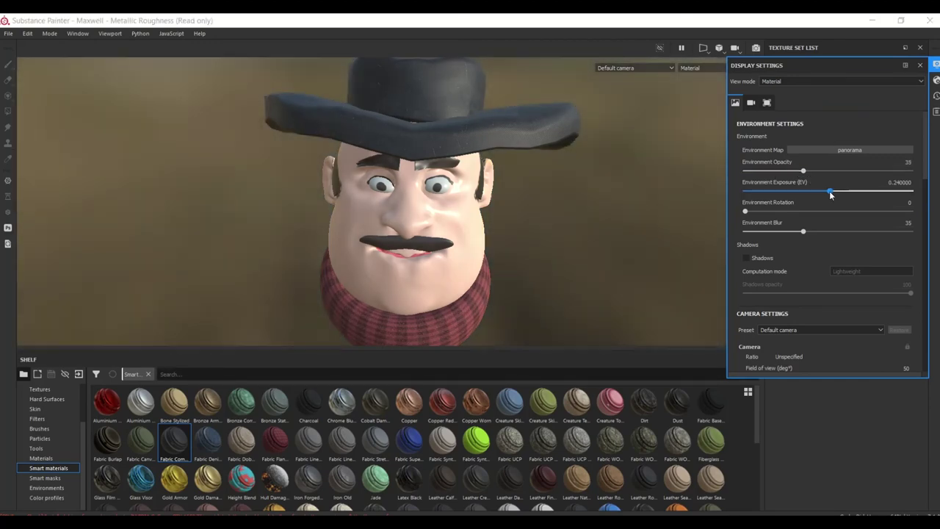
pyautogui.moveTo(745, 211); pyautogui.dragTo(754, 213)
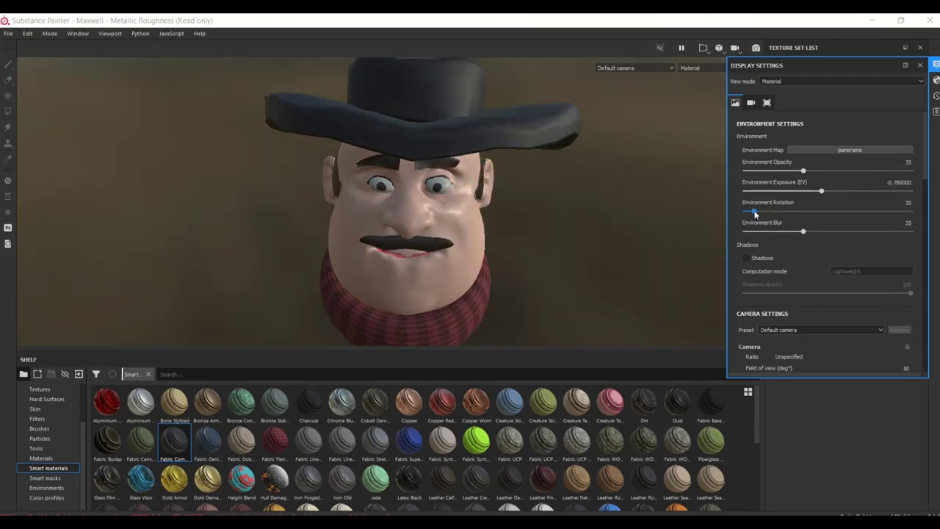
pyautogui.moveTo(803, 233)
pyautogui.mouseDown()
pyautogui.moveTo(769, 235)
pyautogui.moveTo(804, 212)
pyautogui.moveTo(849, 211)
pyautogui.moveTo(769, 219)
pyautogui.mouseUp()
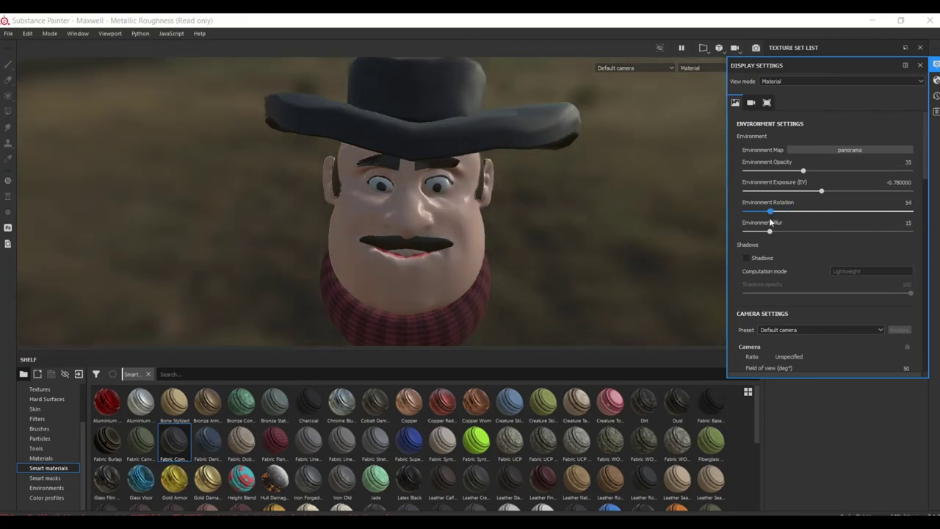
pyautogui.click(746, 257)
pyautogui.moveTo(909, 293); pyautogui.dragTo(845, 298)
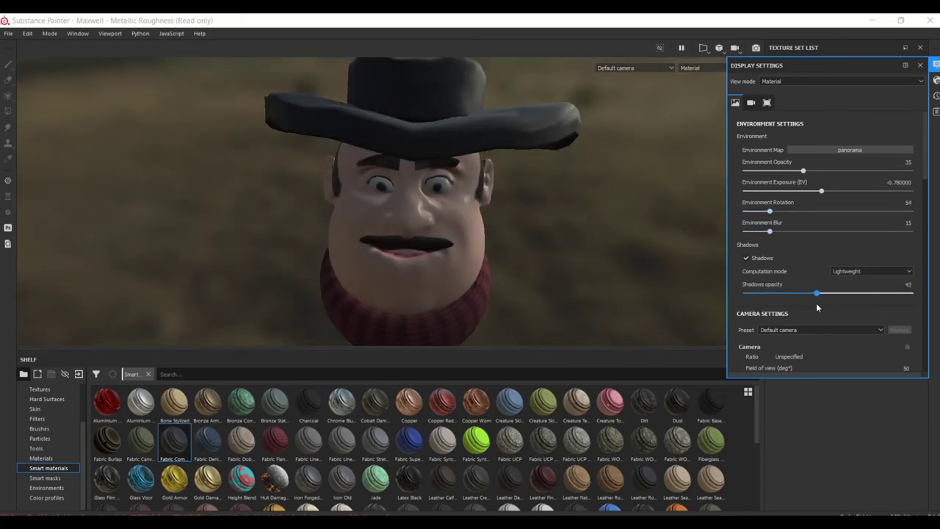
# - Set environment rotation 0, environment opacity 69 and shadow opacity 63
pyautogui.moveTo(773, 210)
pyautogui.mouseDown()
pyautogui.moveTo(835, 211)
pyautogui.moveTo(751, 211)
pyautogui.moveTo(770, 232)
pyautogui.moveTo(709, 224)
pyautogui.mouseUp()
pyautogui.click(805, 169)
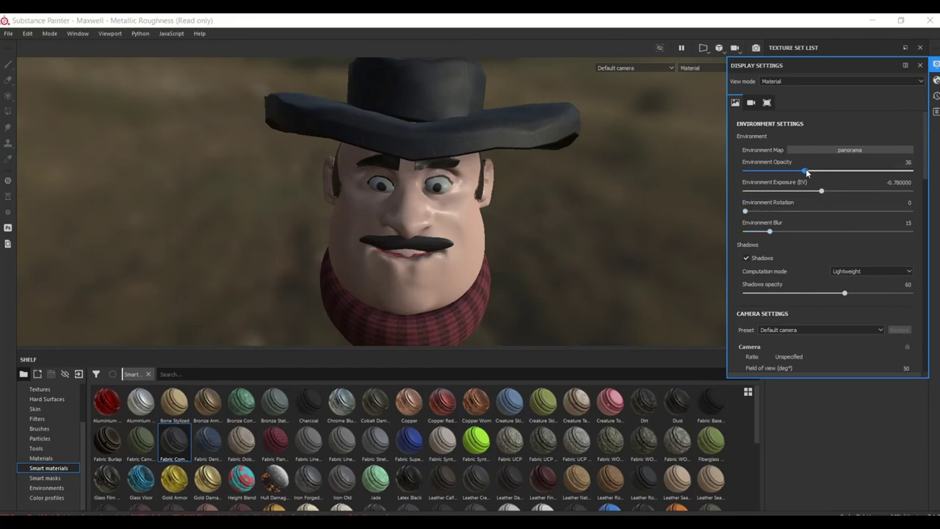
pyautogui.moveTo(805, 169); pyautogui.dragTo(858, 171)
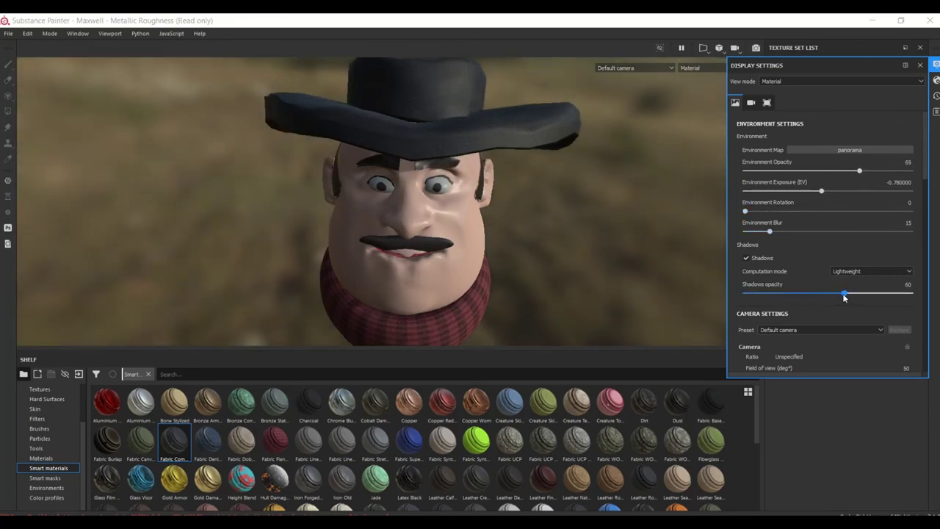
pyautogui.moveTo(843, 296)
pyautogui.mouseDown()
pyautogui.moveTo(871, 291)
pyautogui.moveTo(842, 296)
pyautogui.mouseUp()
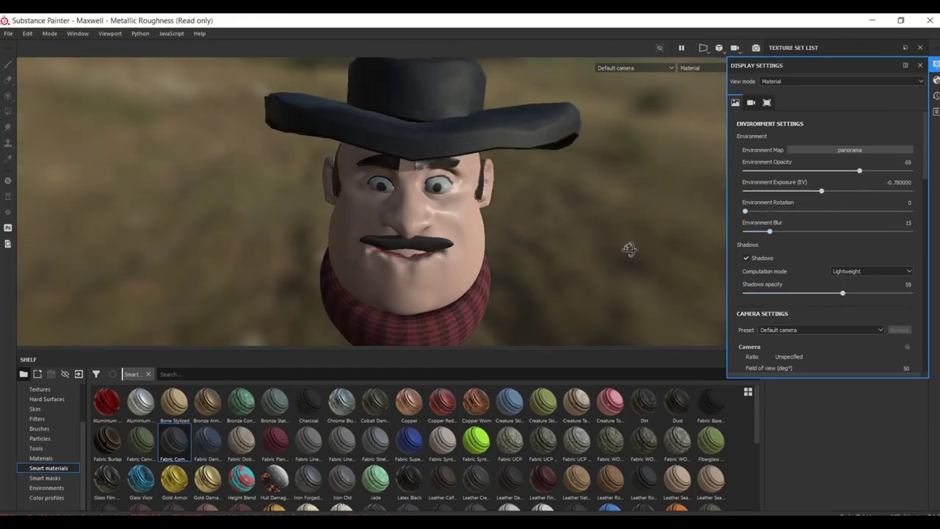
pyautogui.keyDown('alt'); pyautogui.moveTo(629, 249); pyautogui.dragTo(629, 237); pyautogui.keyUp('alt')
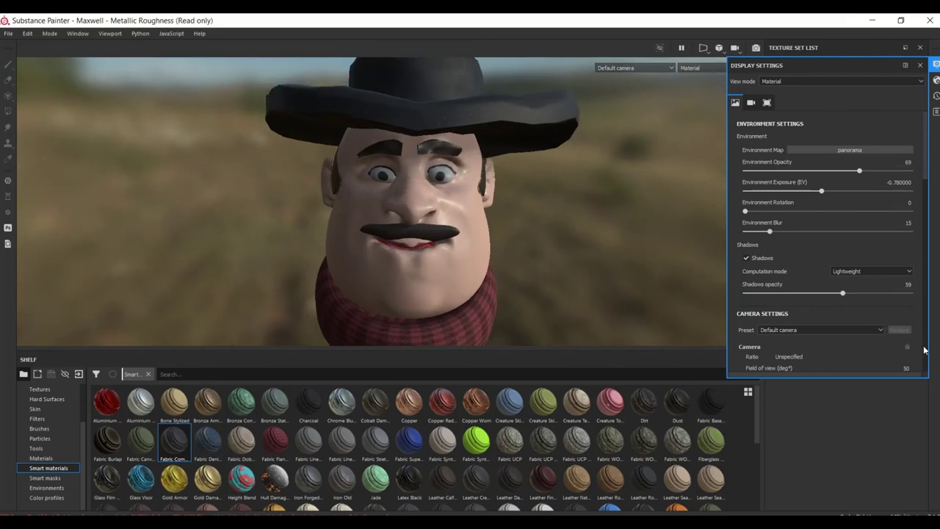
pyautogui.moveTo(829, 294); pyautogui.dragTo(850, 294)
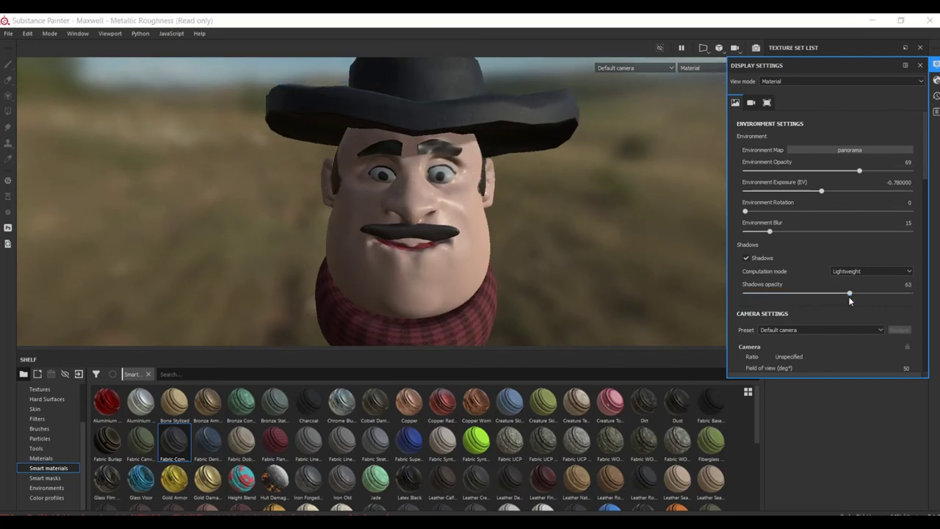
pyautogui.scroll(-2, 842, 345)
pyautogui.scroll(-4, 842, 344)
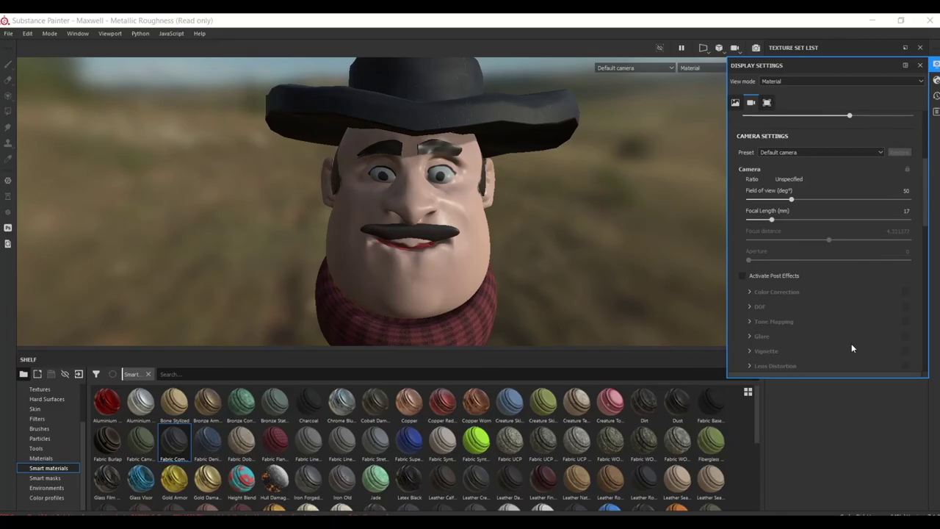